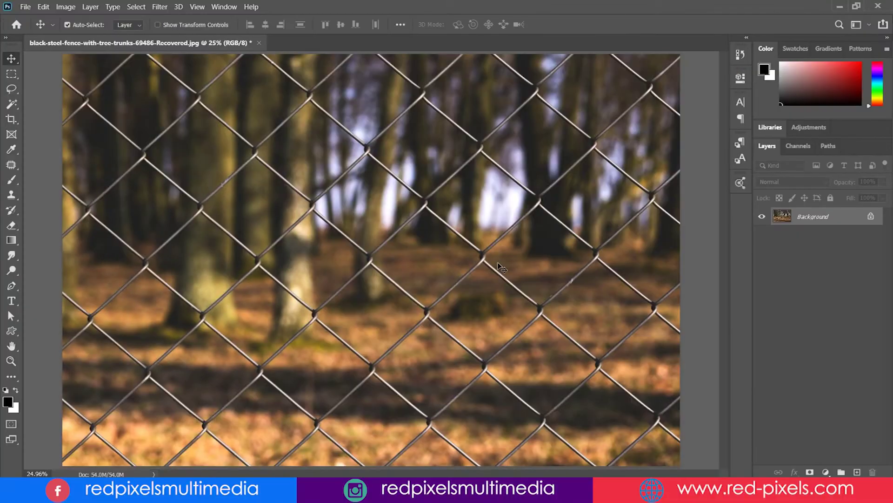
Step: Trace the fence wires down the photo's right edge with a Pen path, then turn off Auto Add/Delete
click(11, 286)
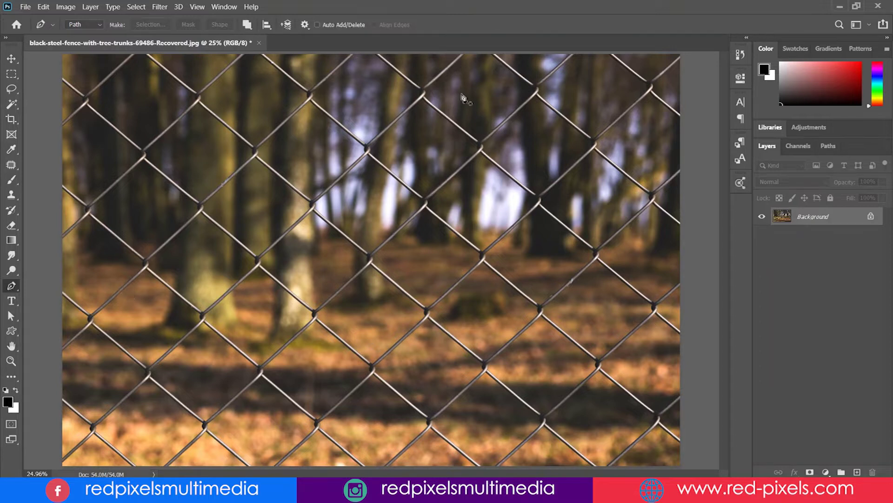
click(682, 55)
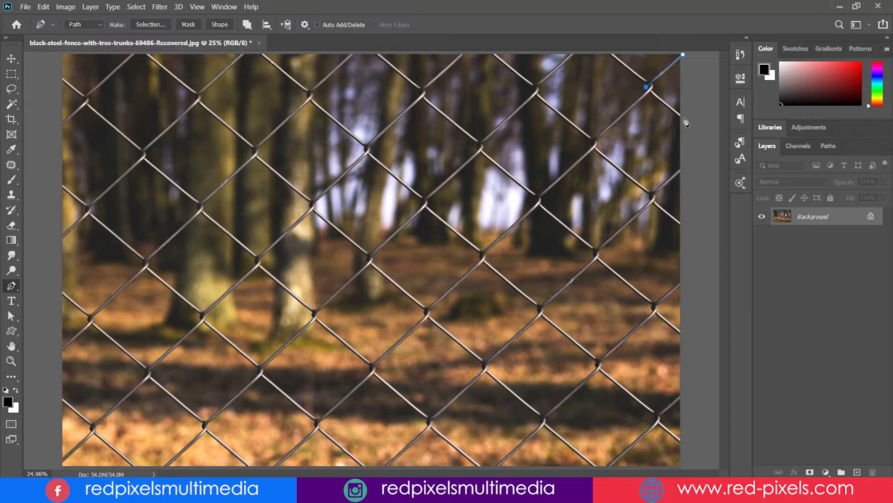
click(684, 227)
click(682, 333)
click(658, 419)
click(683, 444)
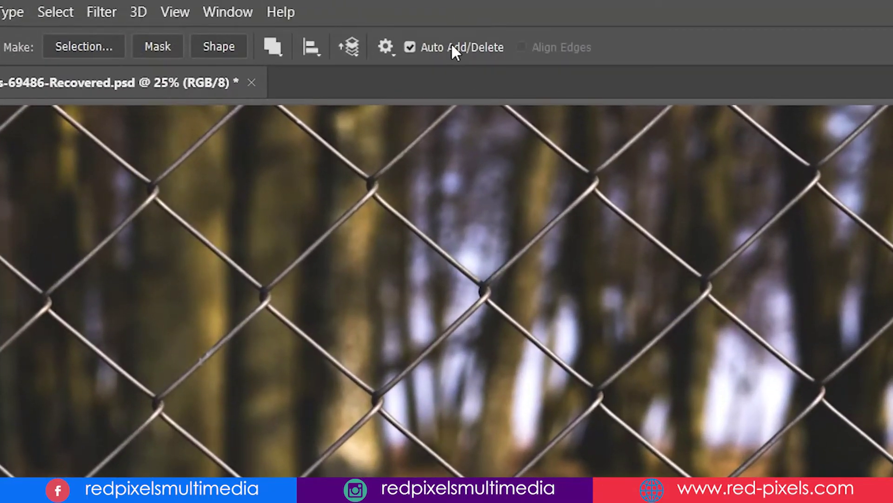
click(451, 45)
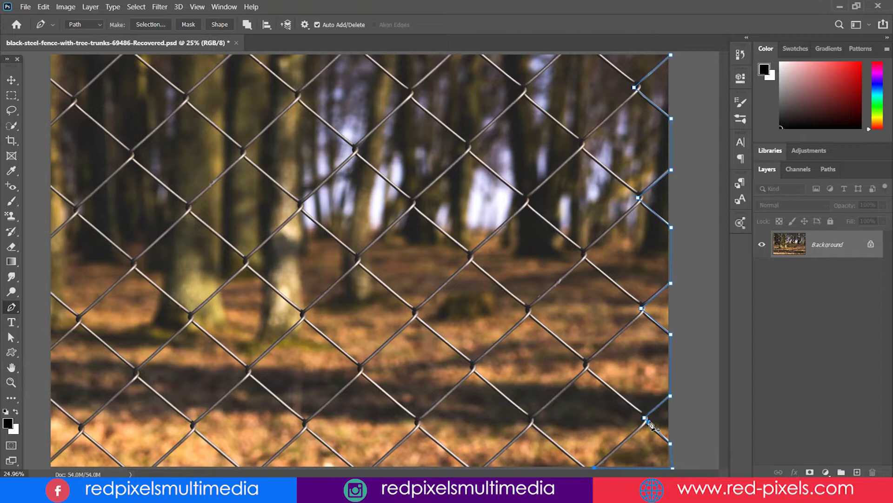
Step: Create a new blank 1920×1080 practice document, Untitled-1
click(651, 424)
click(25, 7)
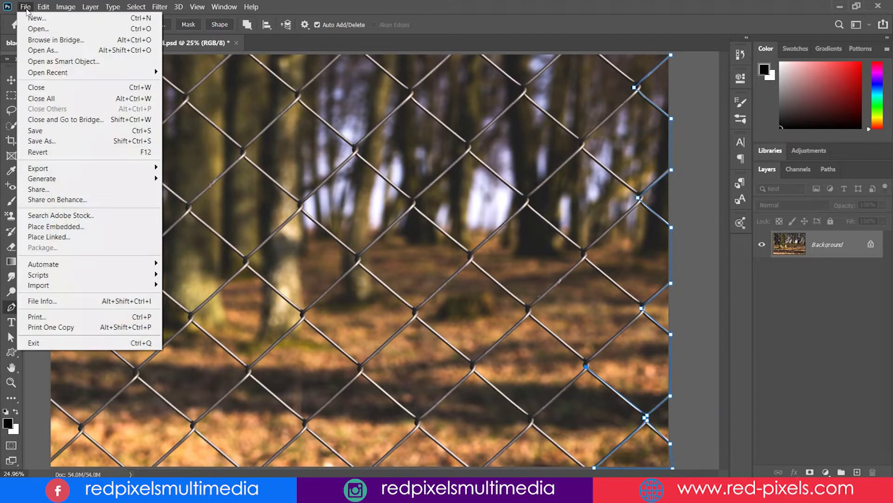
click(66, 21)
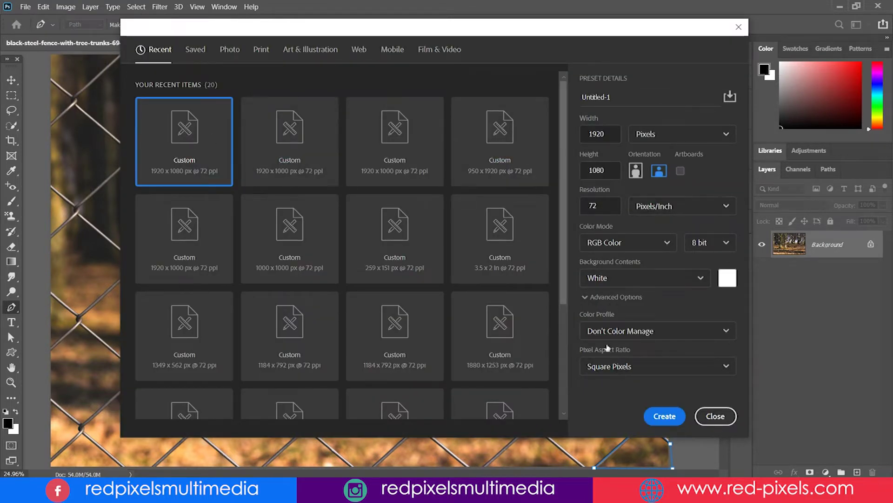
click(665, 415)
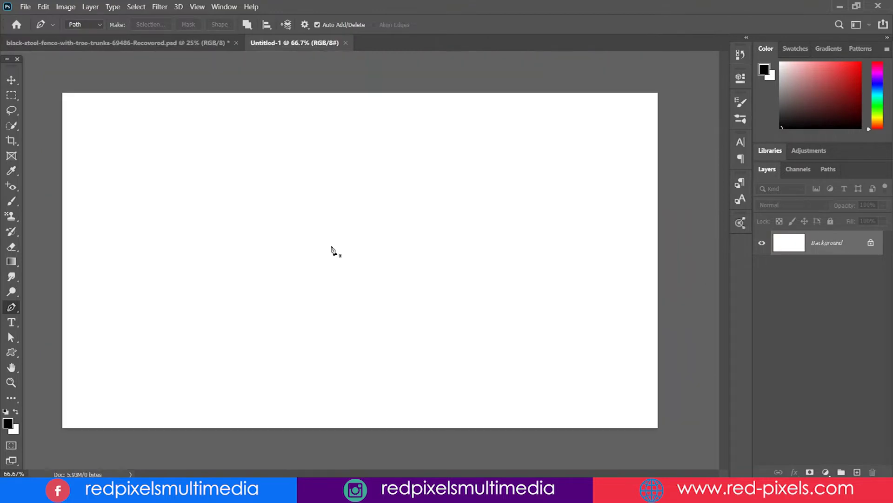
Step: Draw a practice path of five straight-segment anchors on the blank canvas
click(282, 134)
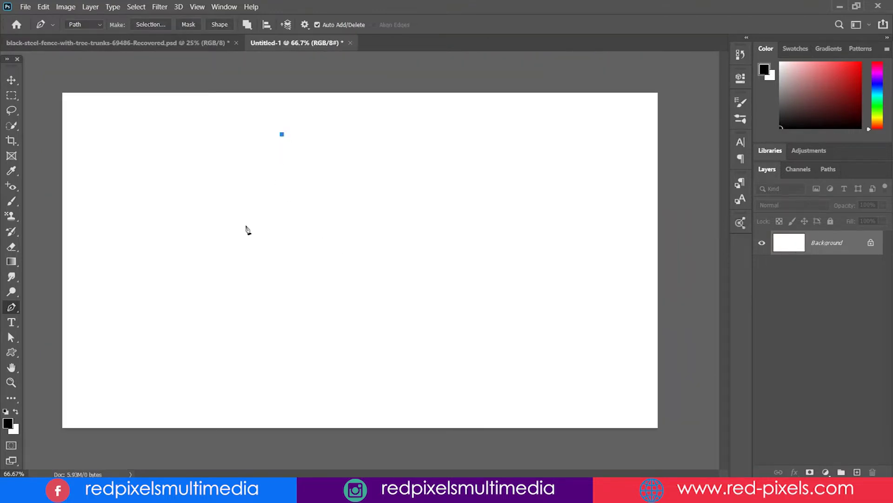
click(249, 255)
click(320, 368)
click(411, 366)
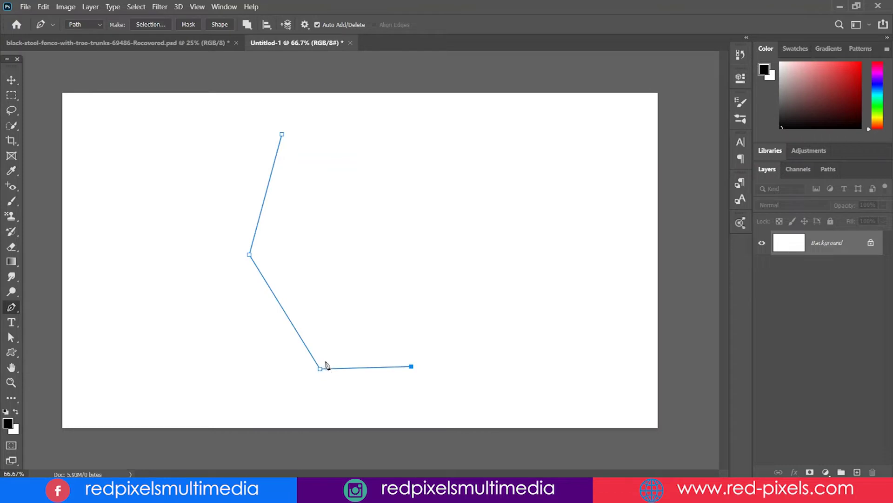
click(326, 302)
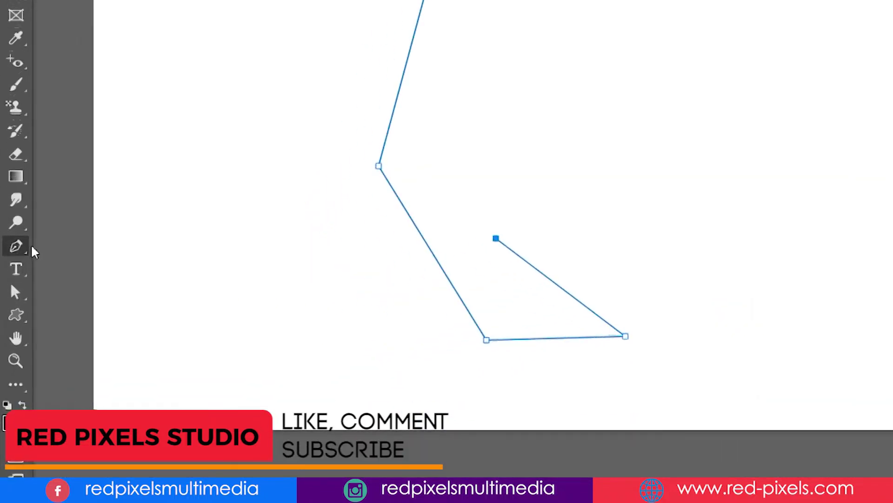
Step: Try the Add Anchor Point tool on the path's top segment, then undo it
right_click(26, 215)
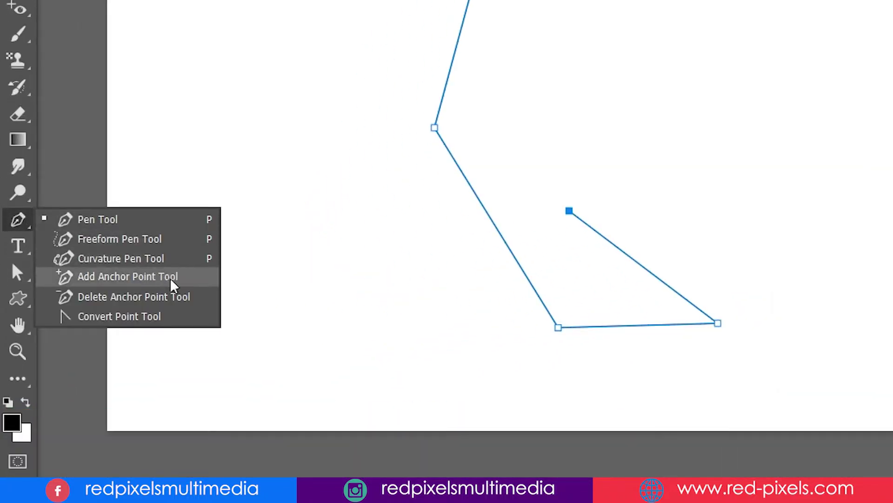
click(198, 280)
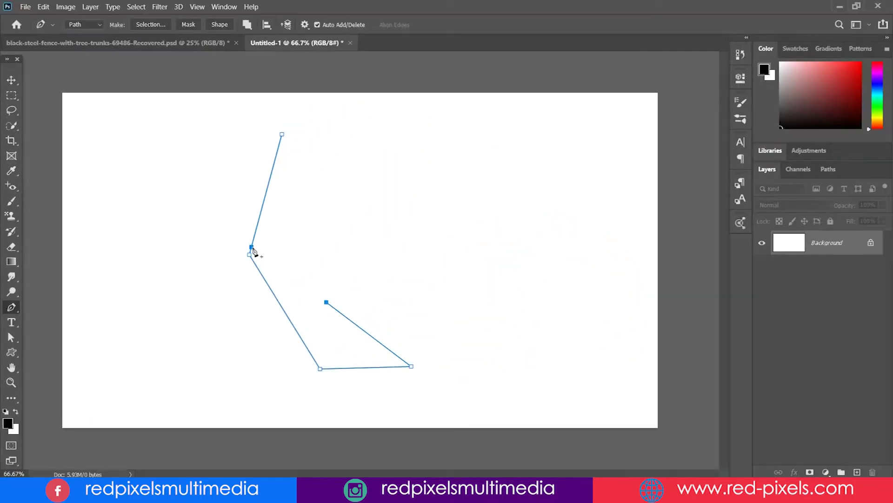
click(457, 40)
key(ctrl+z)
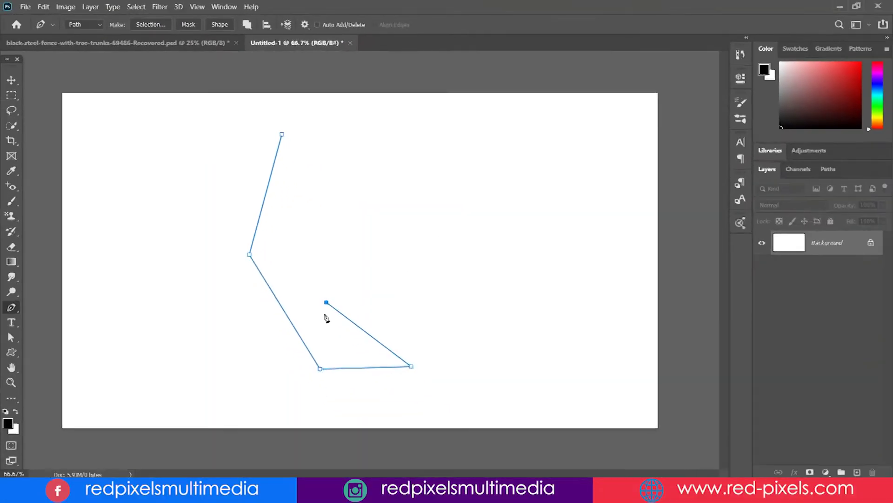
Step: Extend the practice path up over the top, down to the bottom-right and back into a rough loop
click(252, 250)
click(265, 196)
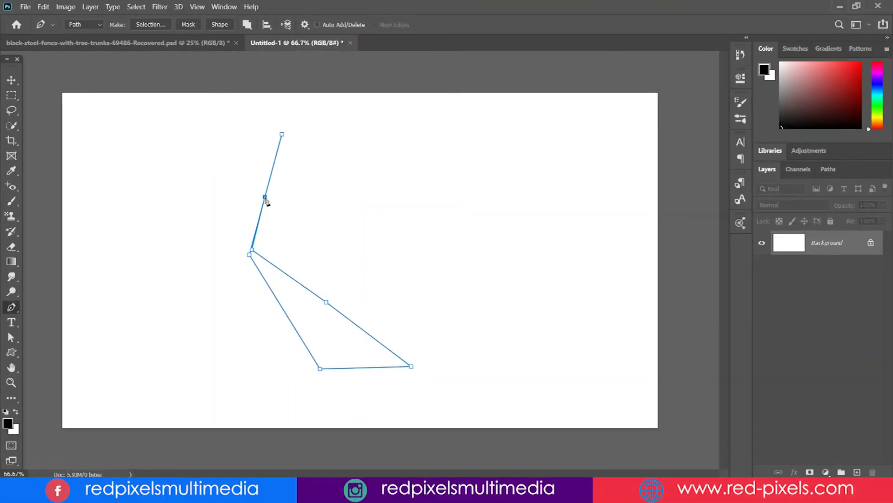
click(276, 158)
click(283, 140)
click(288, 133)
click(302, 139)
click(309, 174)
click(337, 202)
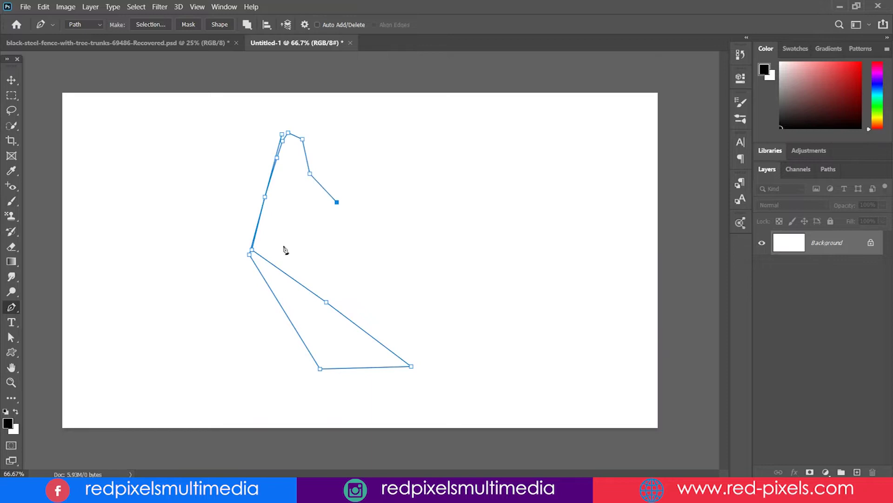
click(331, 301)
click(412, 369)
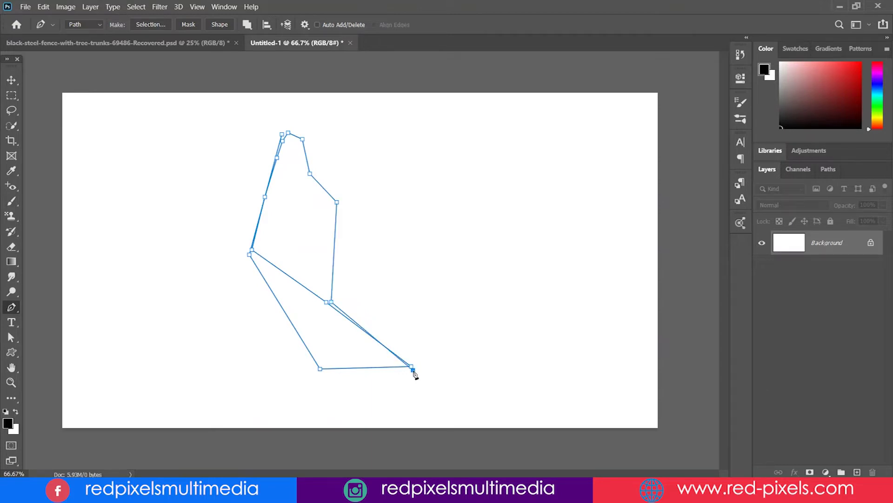
click(323, 370)
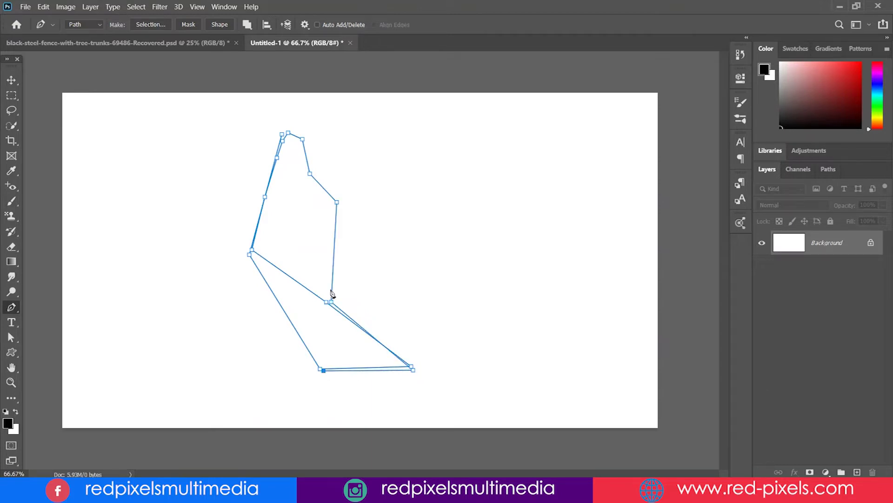
click(337, 211)
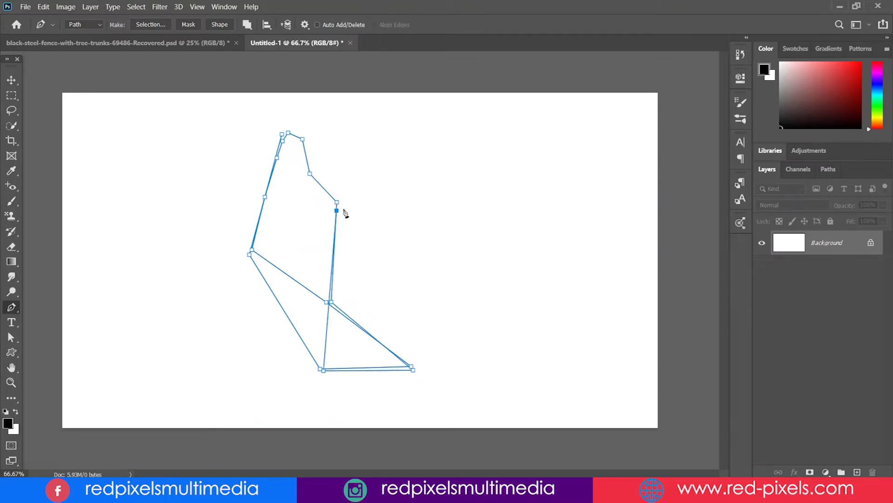
Step: Discard the practice document and continue the fence path up the right-hand wires
click(350, 43)
click(463, 192)
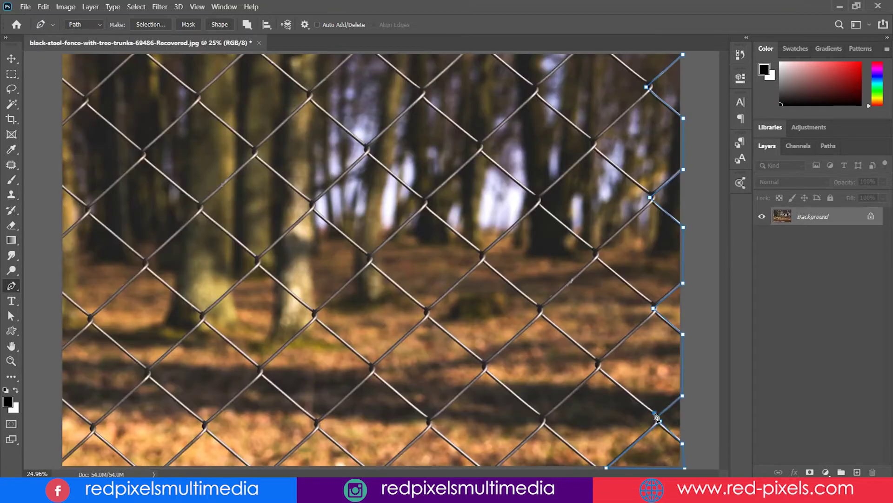
click(598, 365)
click(595, 254)
click(652, 197)
click(592, 145)
click(651, 87)
Step: Carry the path across the top and zig-zag down the rightmost fence column to the bottom wires
click(612, 54)
click(573, 52)
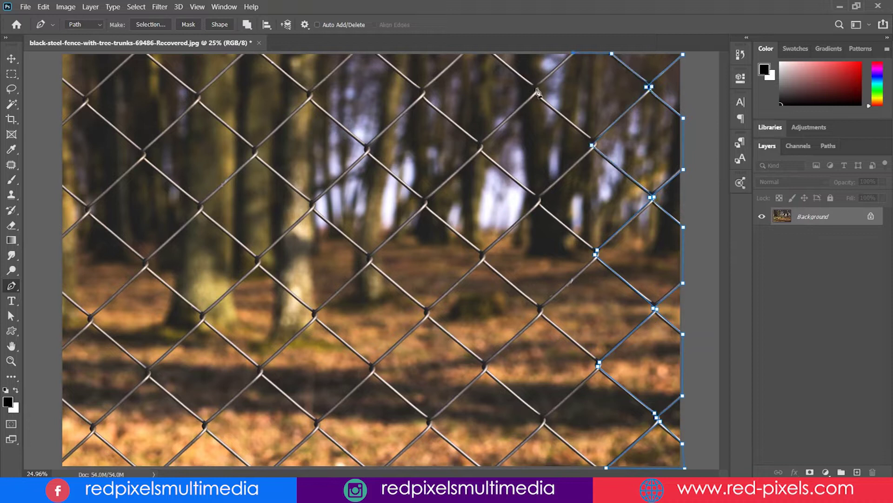
click(536, 88)
click(594, 144)
click(539, 199)
click(597, 254)
click(539, 309)
click(599, 364)
click(543, 420)
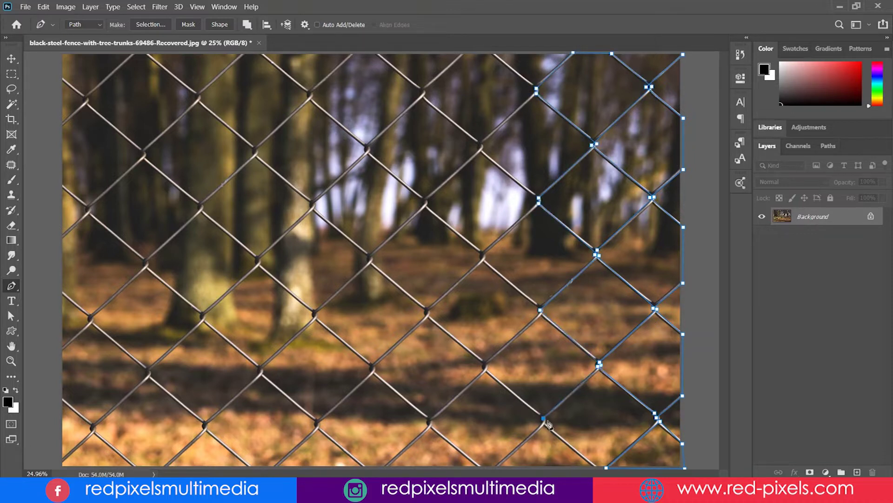
click(597, 467)
click(497, 467)
click(543, 421)
click(485, 365)
click(540, 309)
Step: Zig-zag the path up and back down the next fence column toward the bottom
click(484, 255)
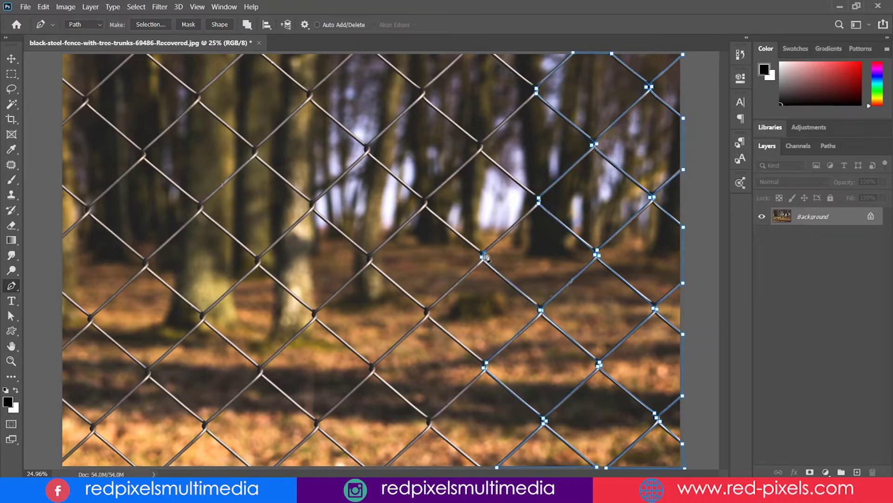
click(540, 200)
click(480, 146)
click(537, 89)
click(491, 52)
click(464, 53)
click(421, 89)
click(480, 147)
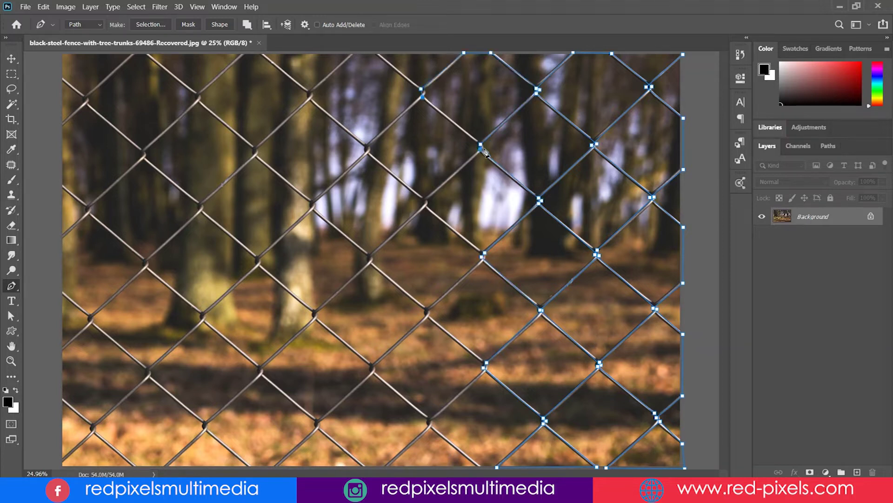
click(425, 203)
click(484, 255)
click(427, 311)
click(486, 366)
click(430, 422)
click(386, 467)
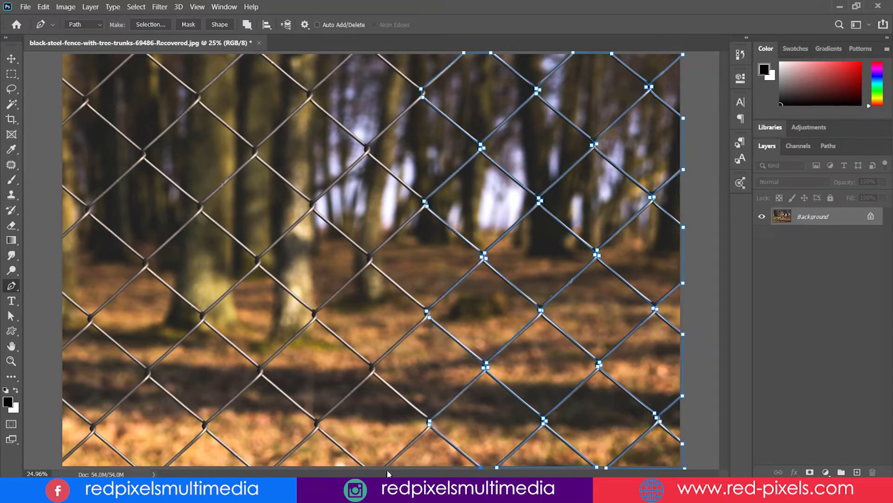
click(430, 423)
click(372, 368)
Step: Trace the central fence column's wire crossings from the top down to the bottom edge
click(370, 258)
click(426, 202)
click(368, 148)
click(423, 92)
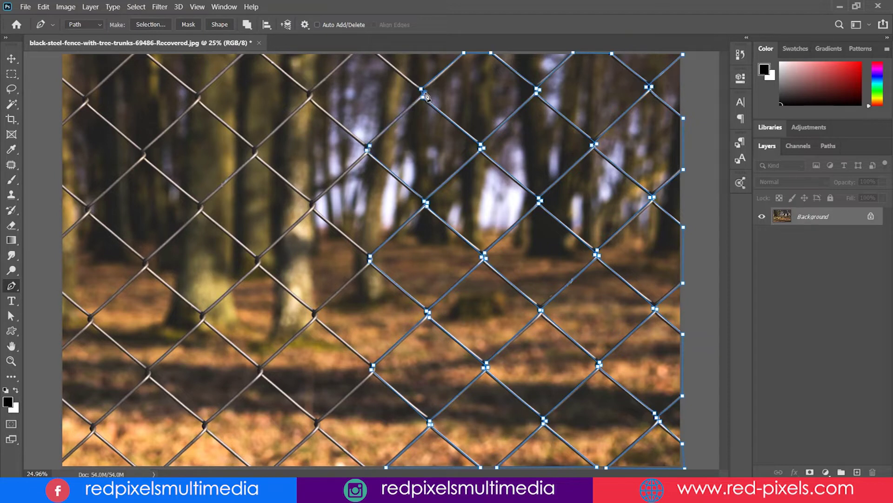
click(376, 53)
click(354, 53)
click(311, 94)
click(369, 148)
click(313, 205)
click(371, 259)
click(315, 314)
click(372, 368)
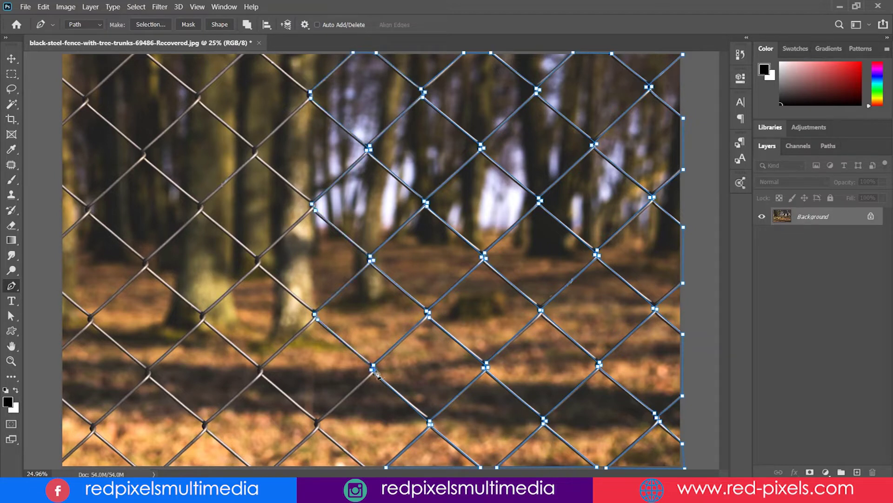
click(316, 424)
click(366, 467)
Step: Zig-zag the path up and down the next column to the left, ending at the bottom edge
click(260, 369)
click(315, 313)
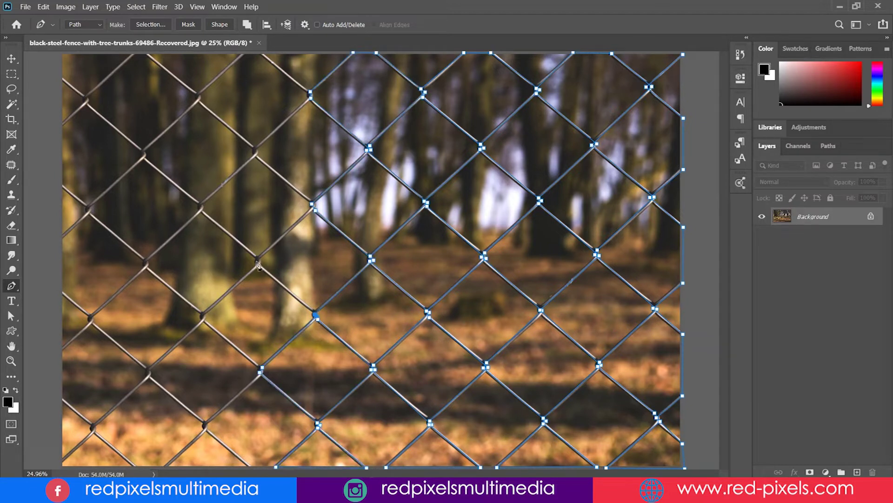
click(257, 260)
click(314, 205)
click(255, 150)
click(311, 95)
click(261, 52)
click(244, 52)
click(198, 97)
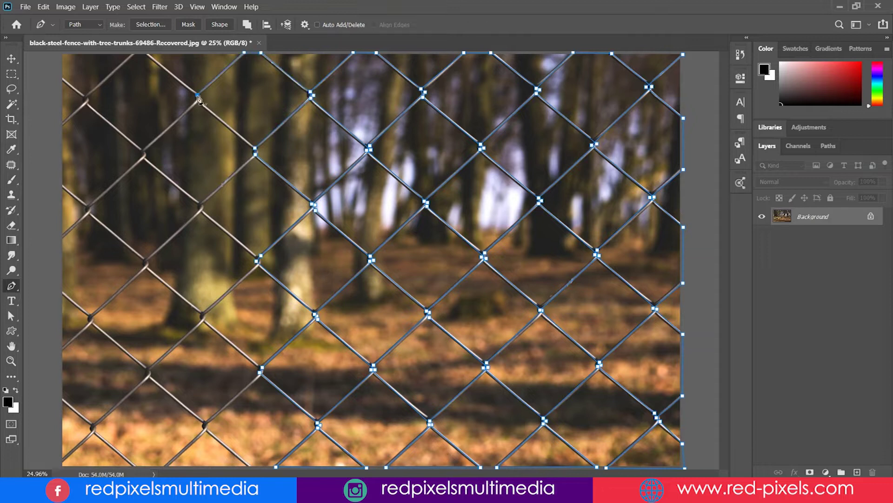
click(255, 150)
click(201, 207)
click(257, 260)
click(202, 316)
click(261, 369)
click(205, 425)
click(251, 467)
Step: Trace the two leftmost fence columns up to the top edge and back down to the bottom
click(166, 467)
click(205, 424)
click(149, 371)
click(203, 316)
click(145, 263)
click(201, 207)
click(145, 153)
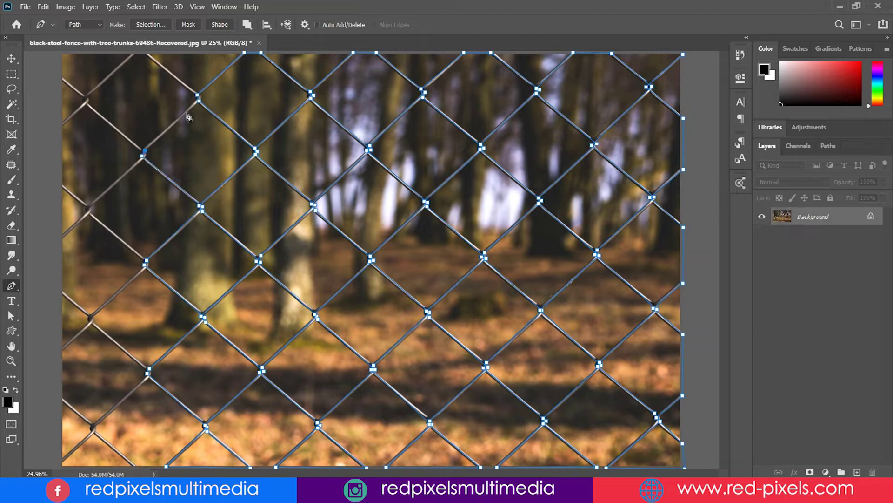
click(198, 97)
click(147, 52)
click(135, 53)
click(85, 99)
click(144, 153)
click(88, 208)
click(145, 263)
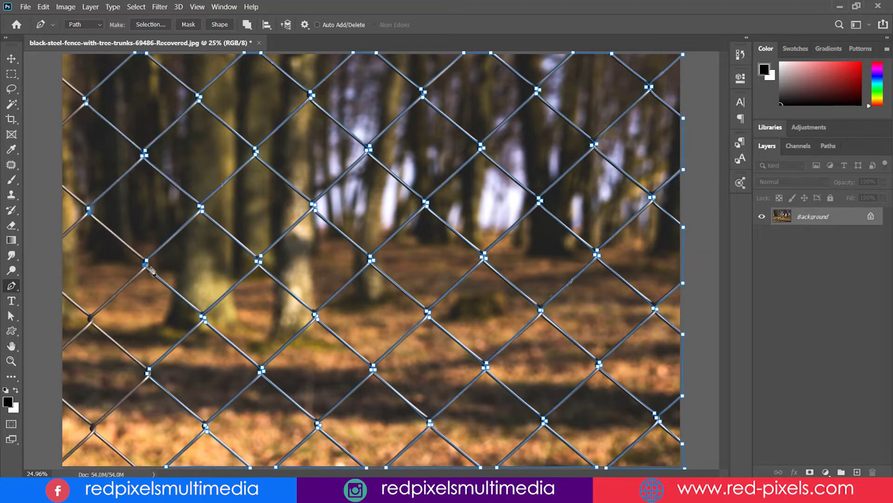
click(89, 318)
click(148, 371)
click(92, 428)
click(135, 467)
click(62, 467)
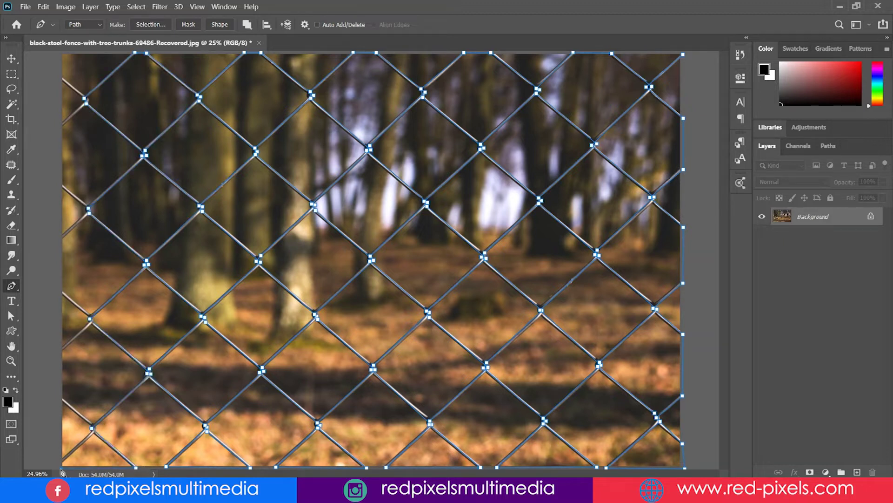
Step: Anchor the path up the photo's left edge, linking it to the nearby wires
click(61, 399)
click(61, 349)
click(62, 292)
click(60, 186)
click(62, 80)
Step: Choose the Brush tool and set a round brush of 75 px size at 100% hardness
click(12, 179)
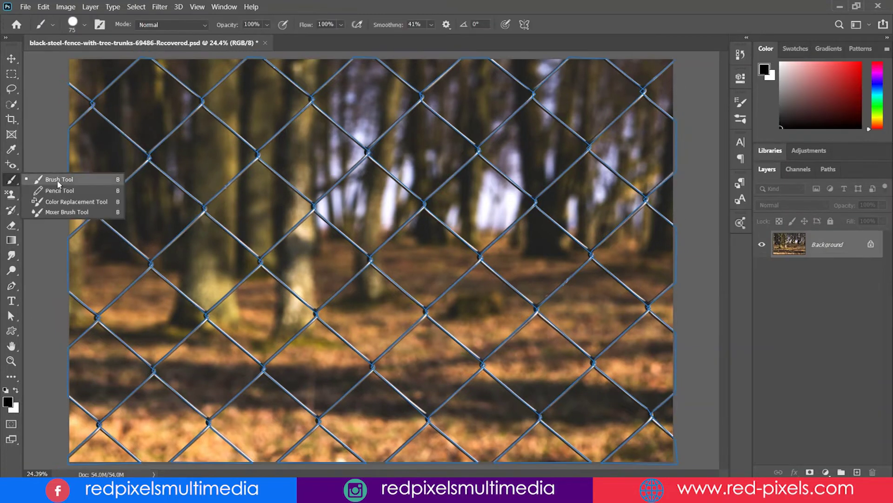
click(60, 180)
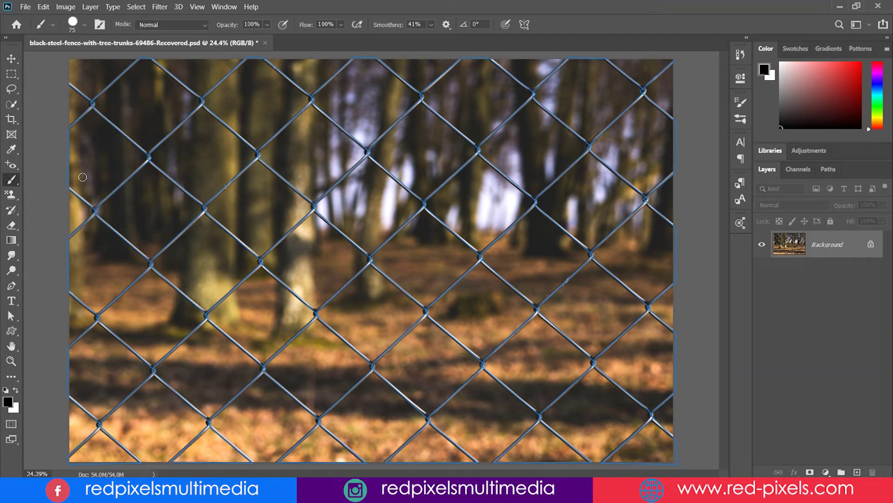
click(85, 25)
drag(80, 62, 117, 75)
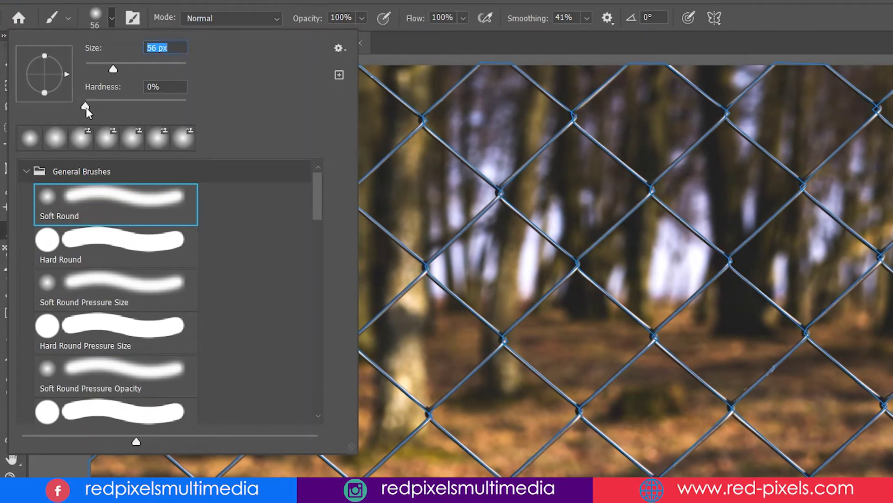
drag(86, 107, 202, 108)
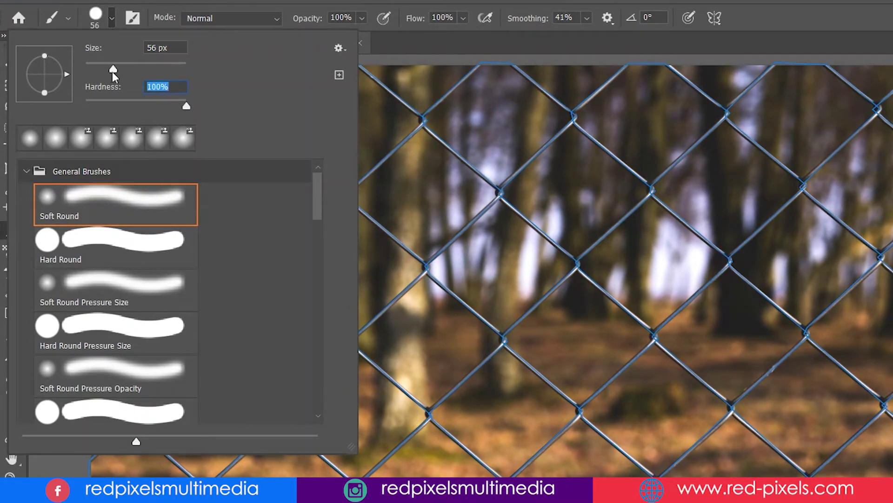
mouse_move(113, 72)
mouse_down()
mouse_move(142, 74)
mouse_move(126, 75)
mouse_up()
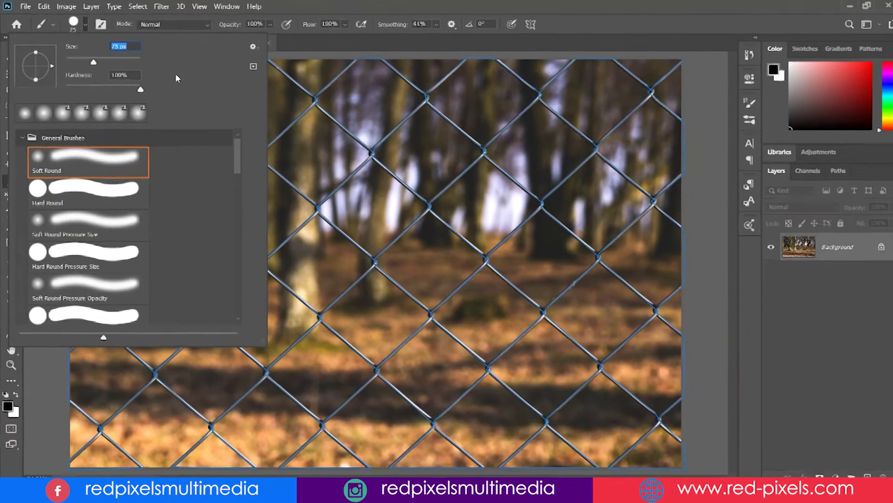
key(Return)
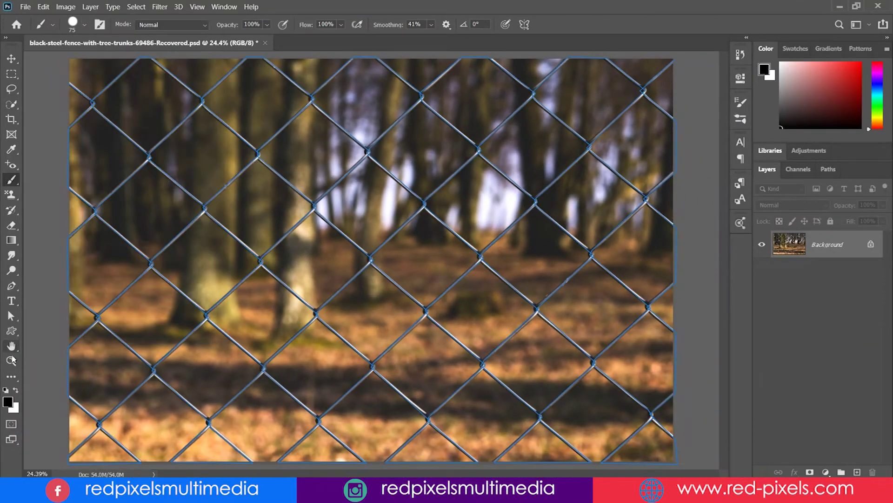
click(12, 358)
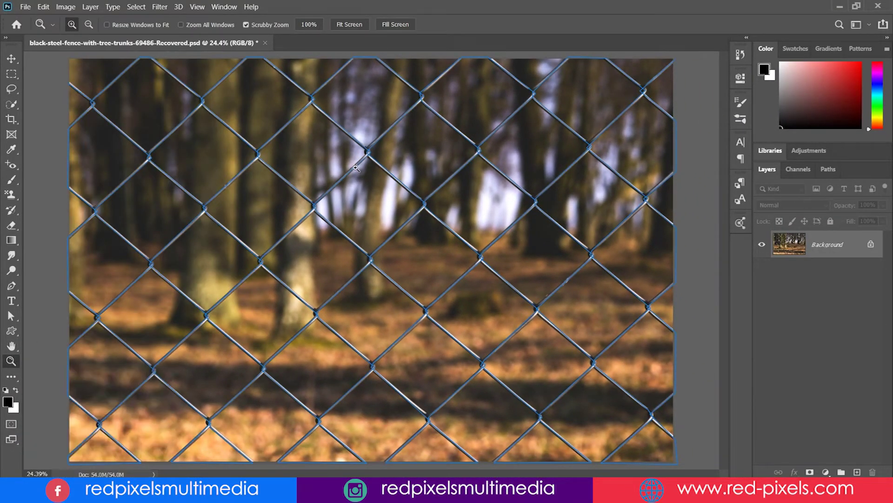
drag(349, 174, 409, 149)
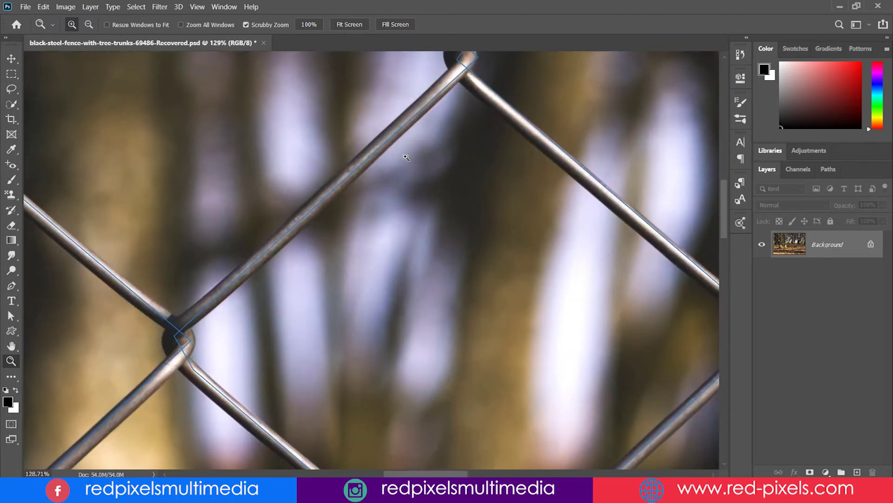
click(12, 180)
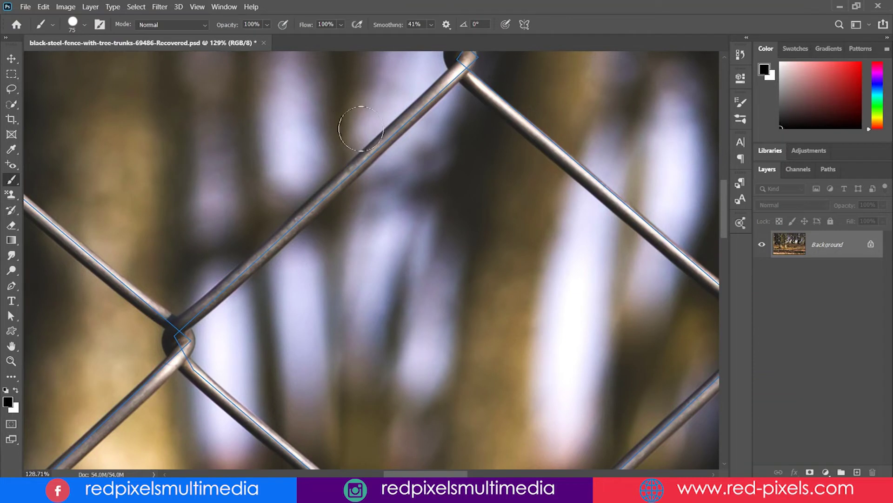
click(438, 88)
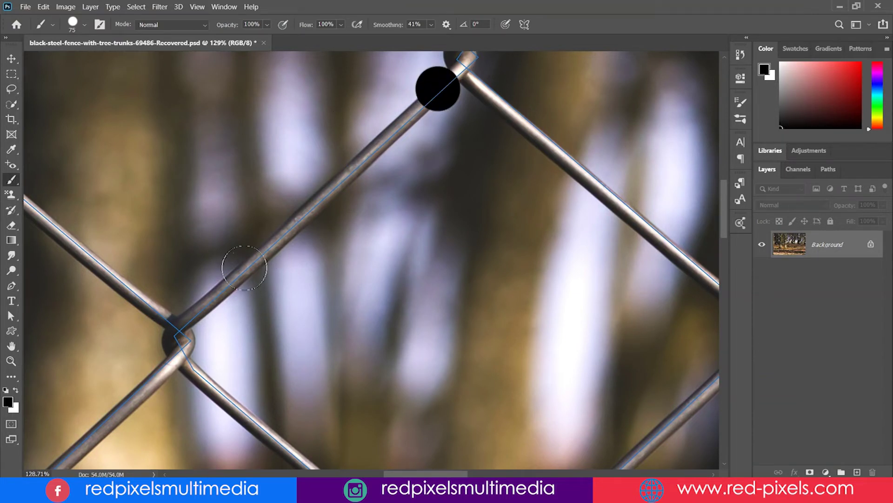
shift+click(198, 307)
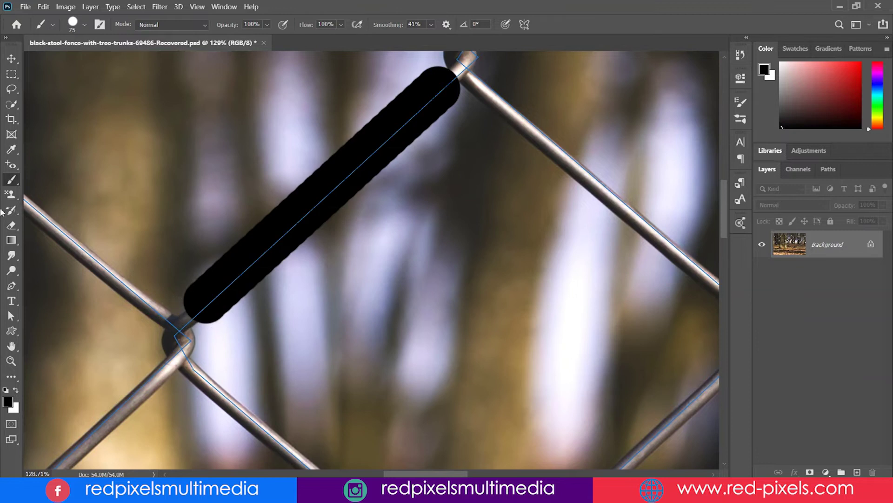
key(ctrl+z)
key(ctrl+z)
key(ctrl+0)
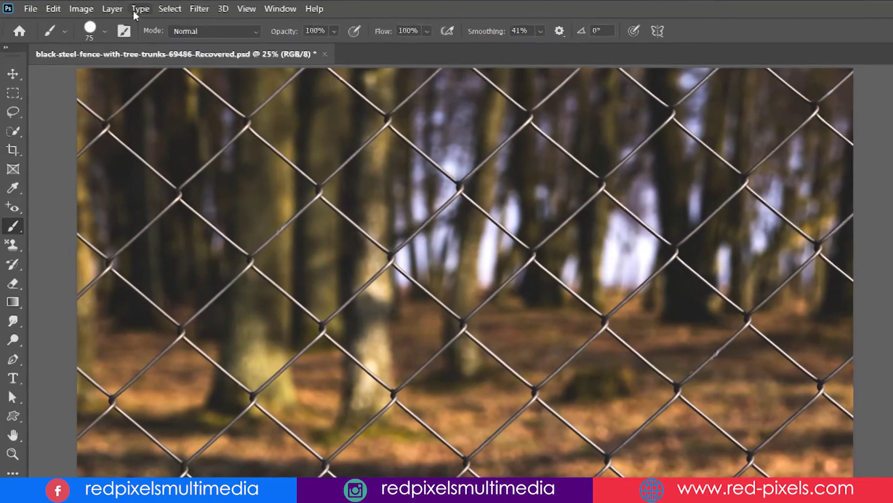
Step: Add a new empty layer named Layer 1 above Background via Layer > New > Layer
click(112, 9)
mouse_move(173, 30)
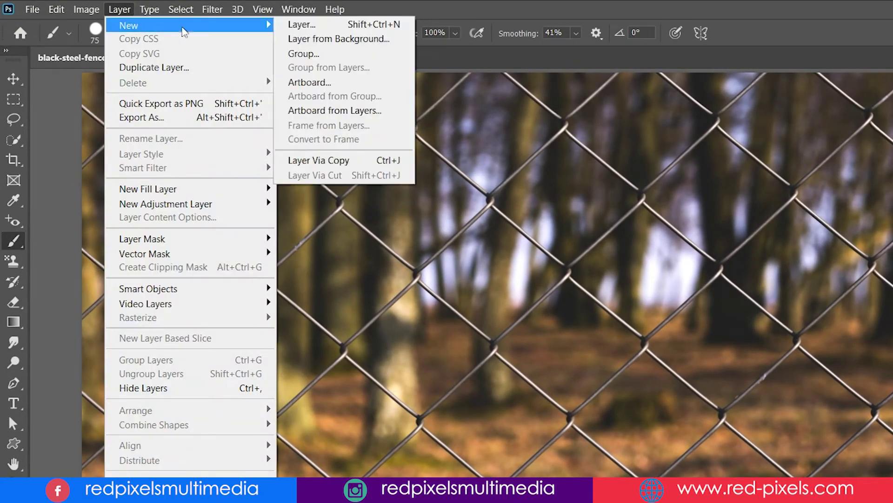
click(301, 24)
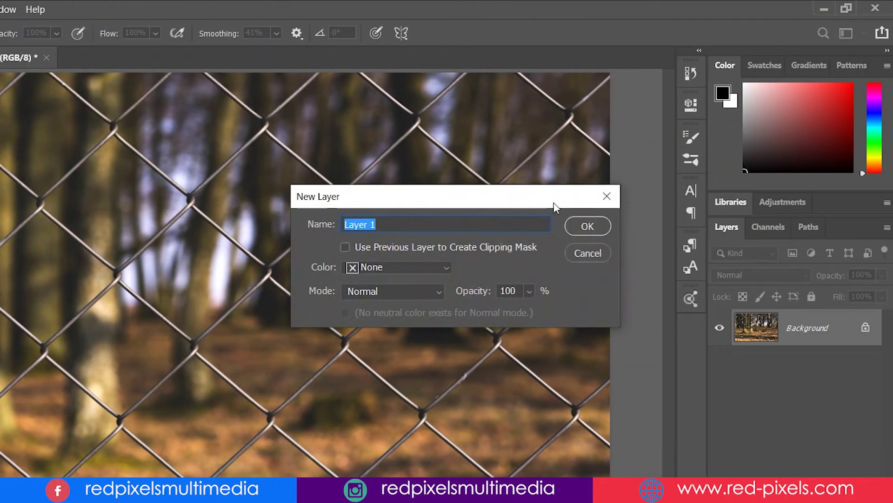
click(587, 226)
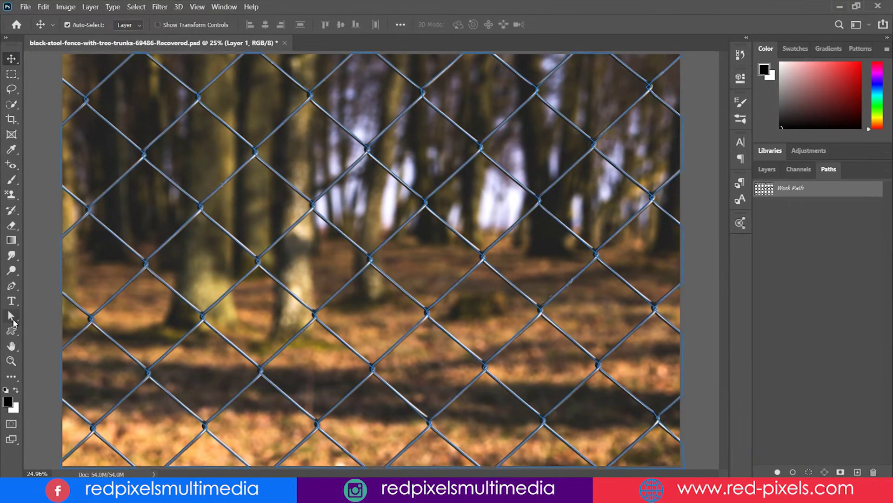
Step: Select the fence path with the Path Selection tool and open Stroke Path using Brush as the tool
right_click(11, 315)
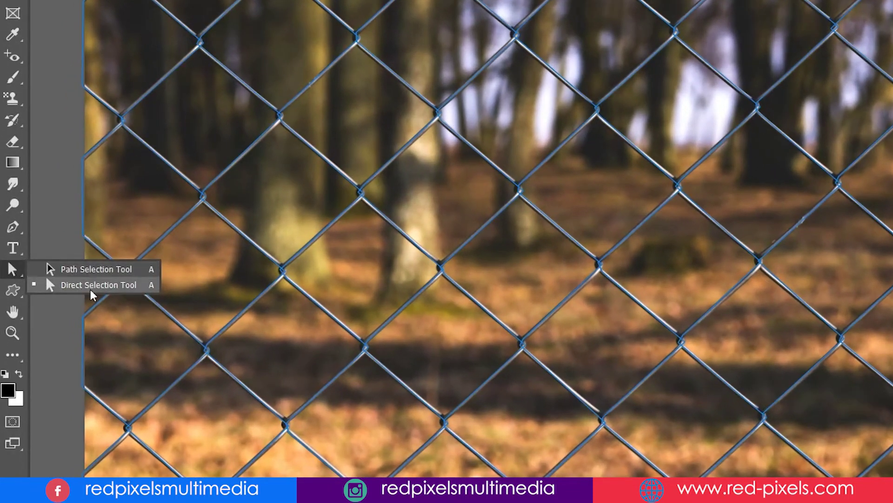
click(93, 271)
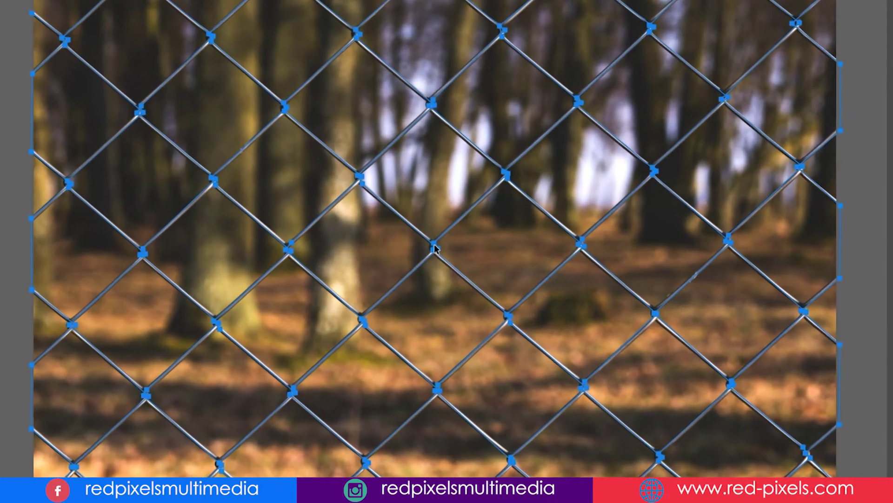
right_click(371, 256)
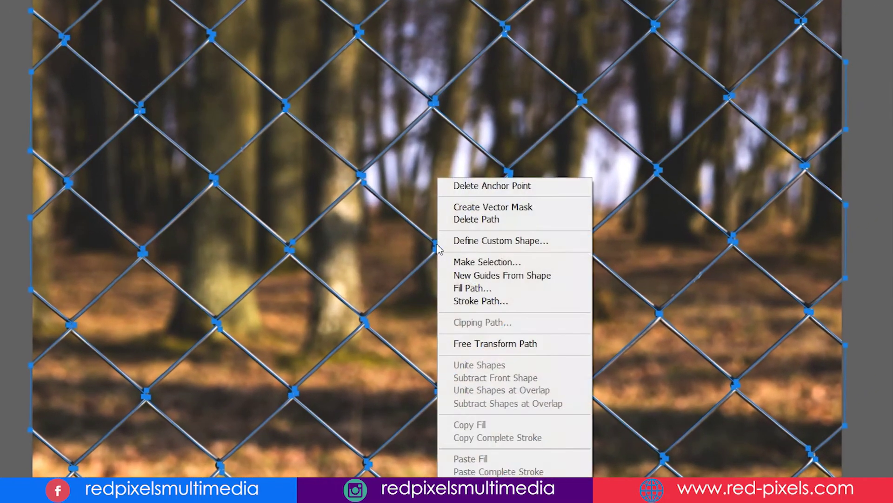
click(527, 301)
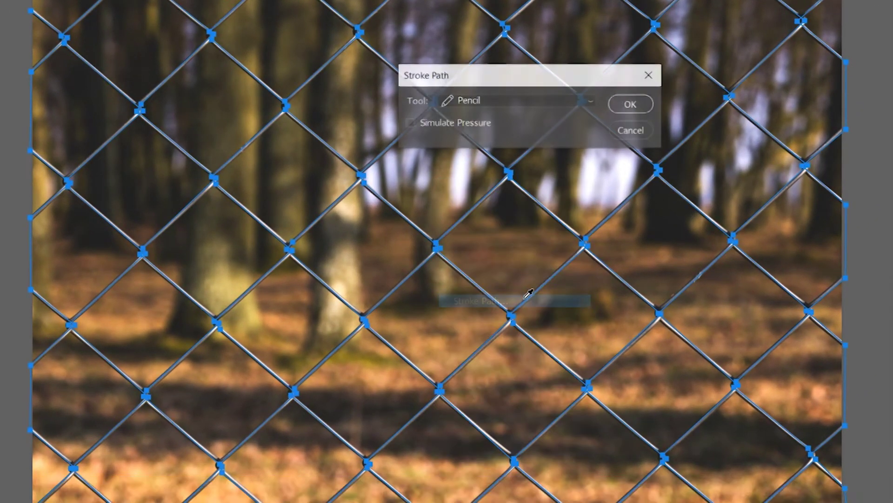
click(590, 101)
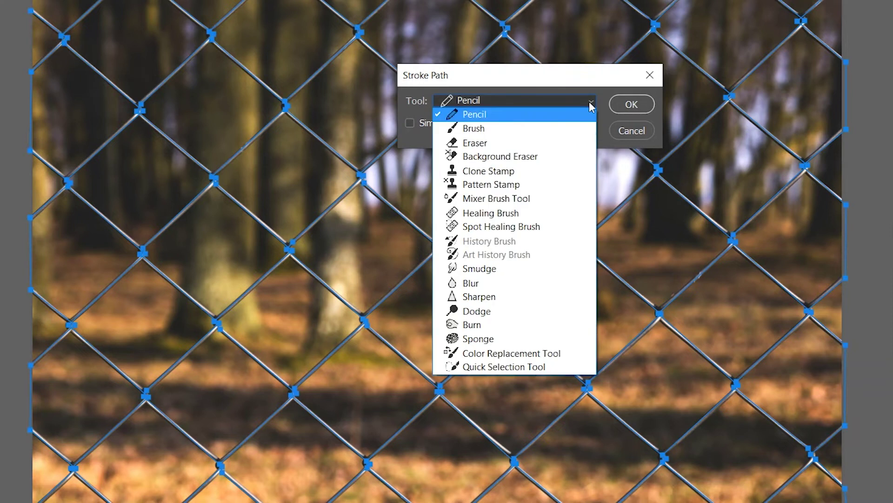
click(583, 128)
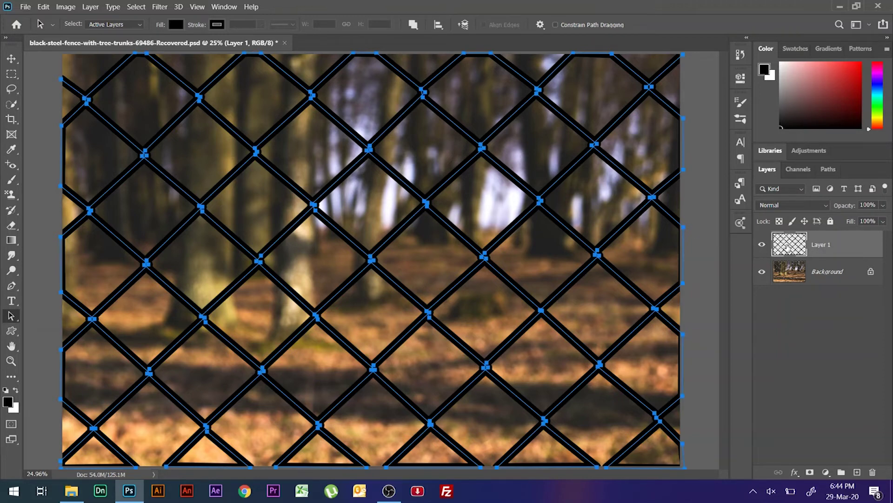
Step: Load Layer 1's stroked fence wires as a selection, then delete Layer 1
ctrl+click(788, 247)
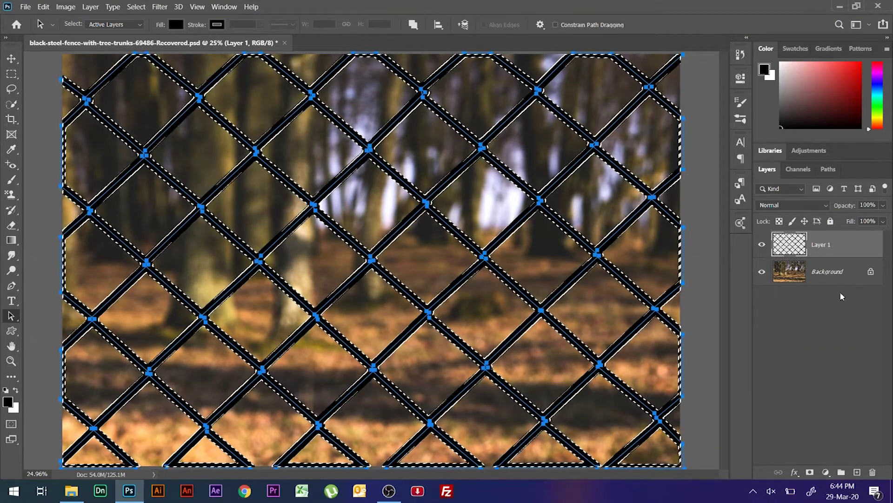
click(873, 472)
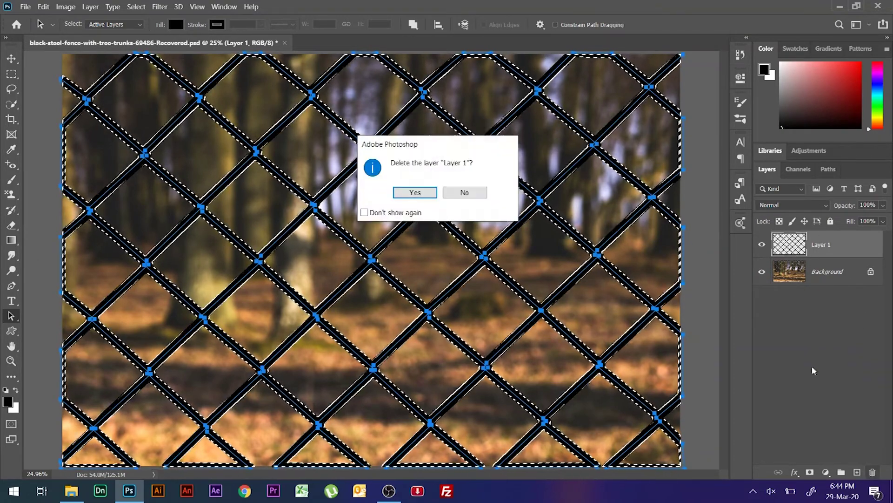
click(415, 192)
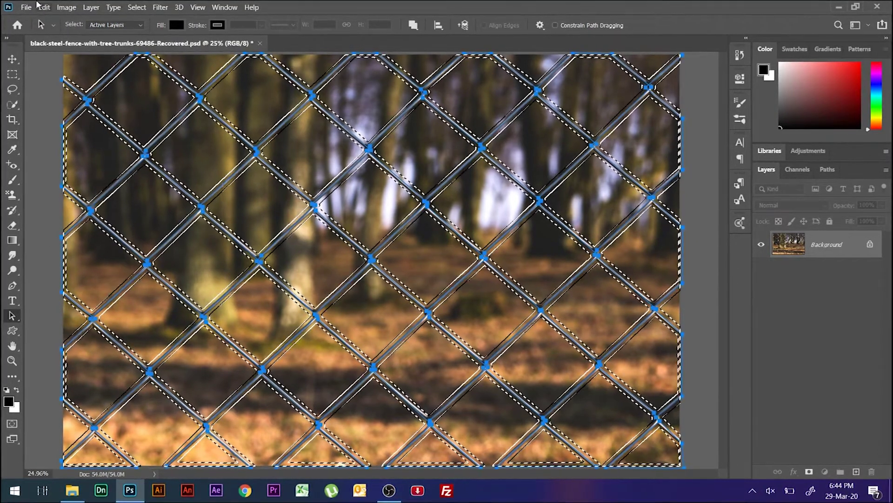
Step: Look at the Fill dialog's Content-Aware contents option, then close it without filling
click(43, 7)
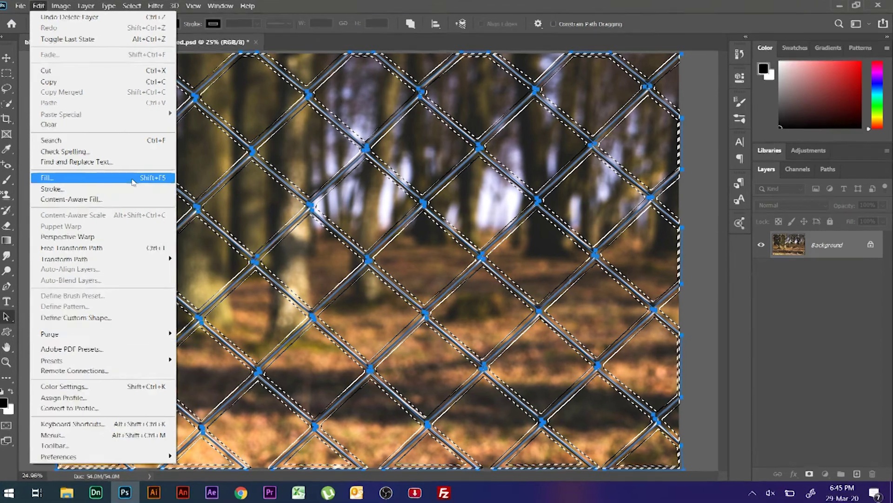
click(135, 178)
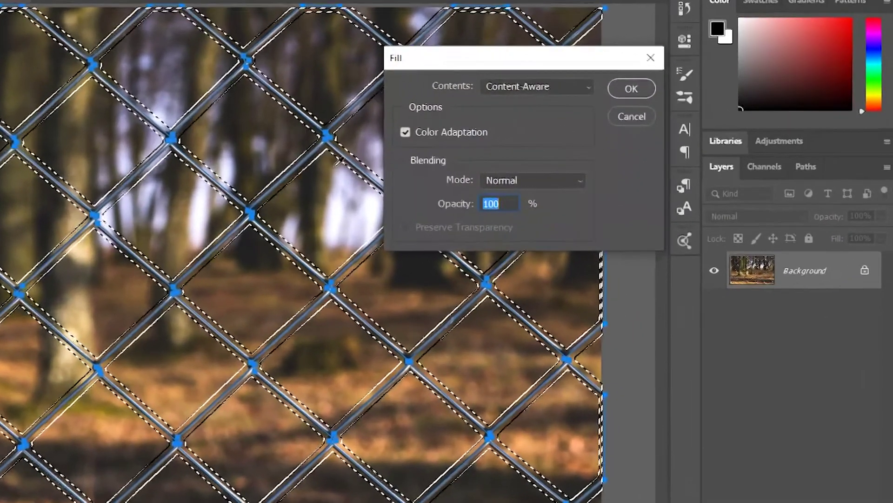
click(534, 88)
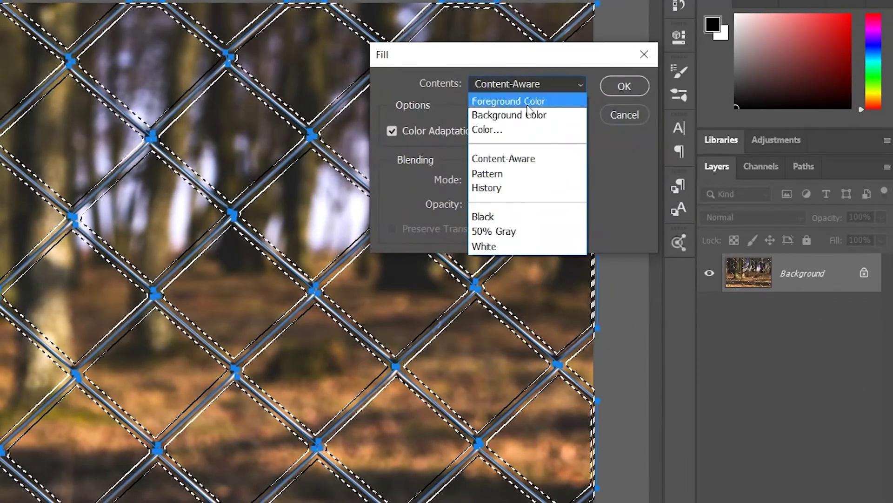
click(515, 157)
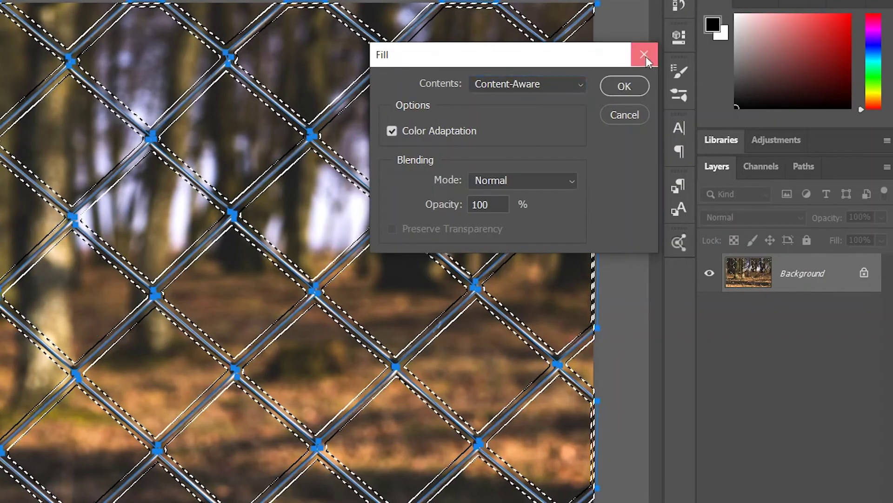
click(644, 55)
Step: Run Edit > Content-Aware Fill on the fence selection with output to Current Layer
click(43, 6)
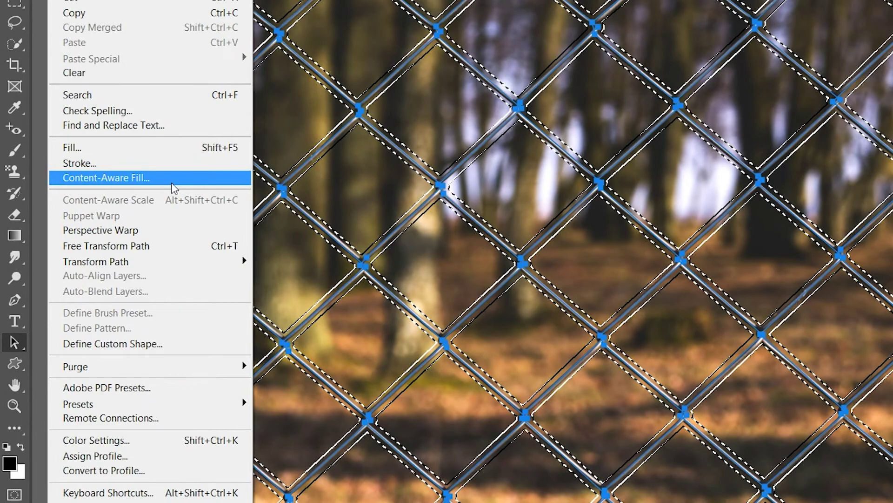
click(172, 182)
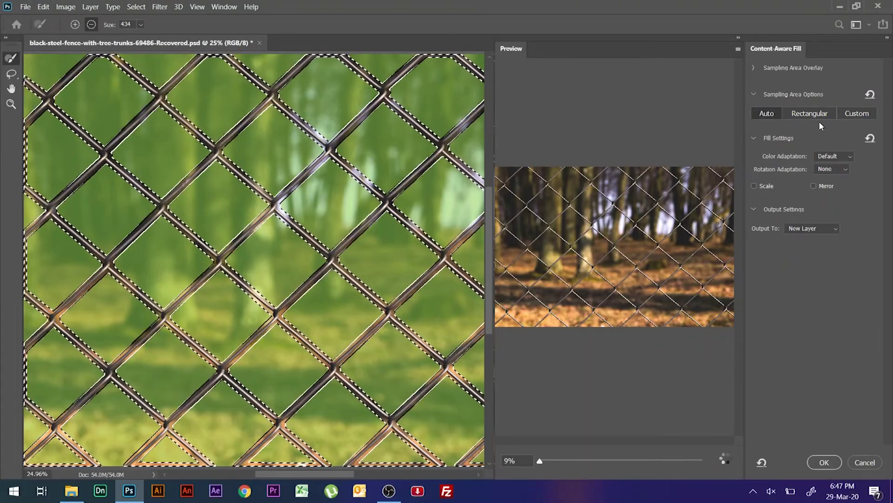
click(835, 229)
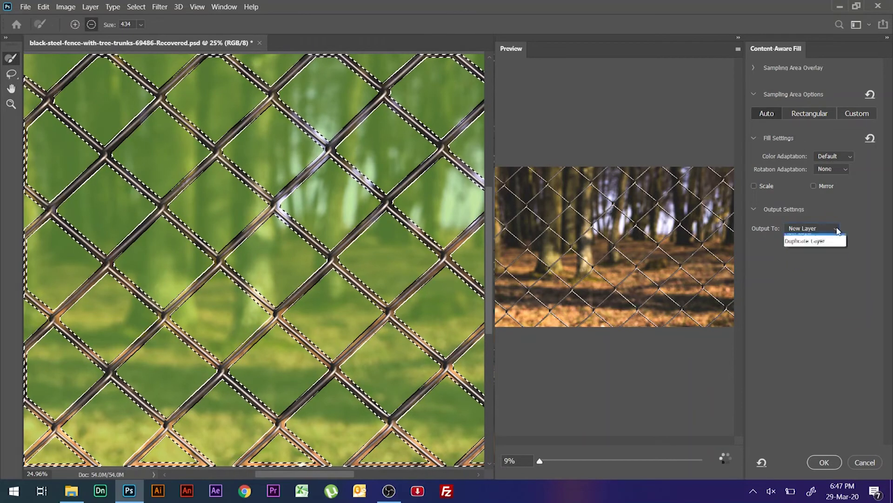
click(835, 249)
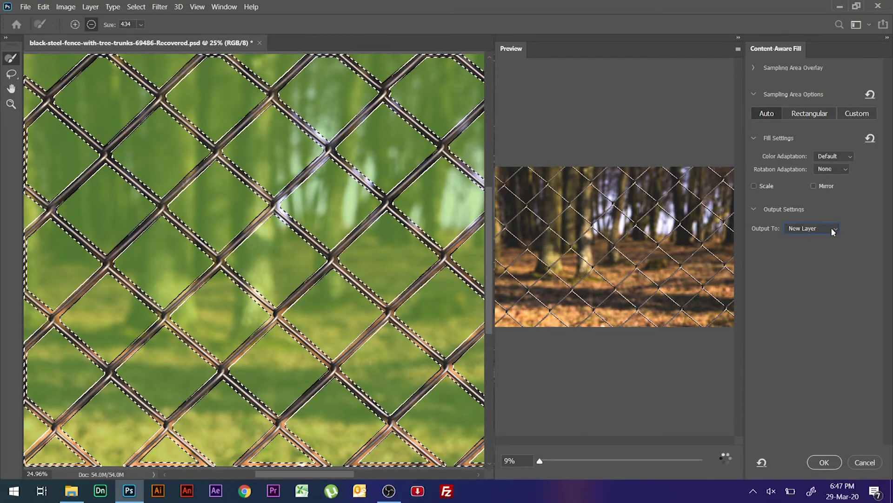
click(835, 230)
click(835, 238)
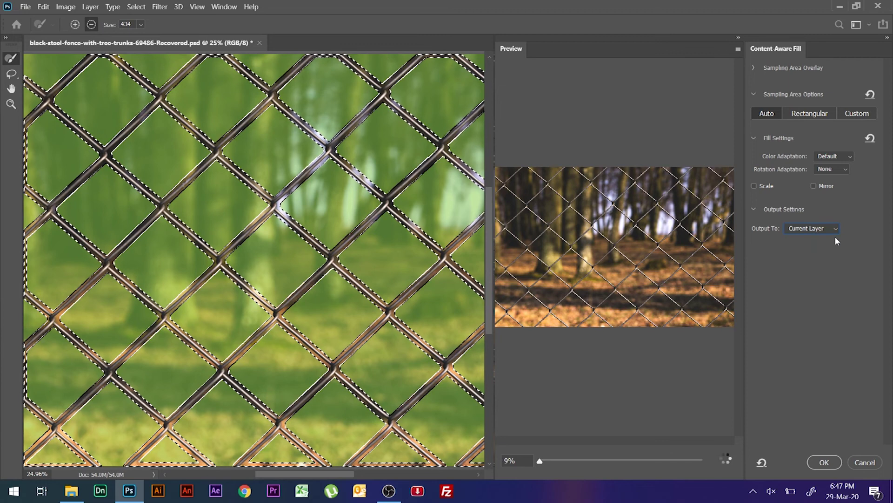
click(827, 461)
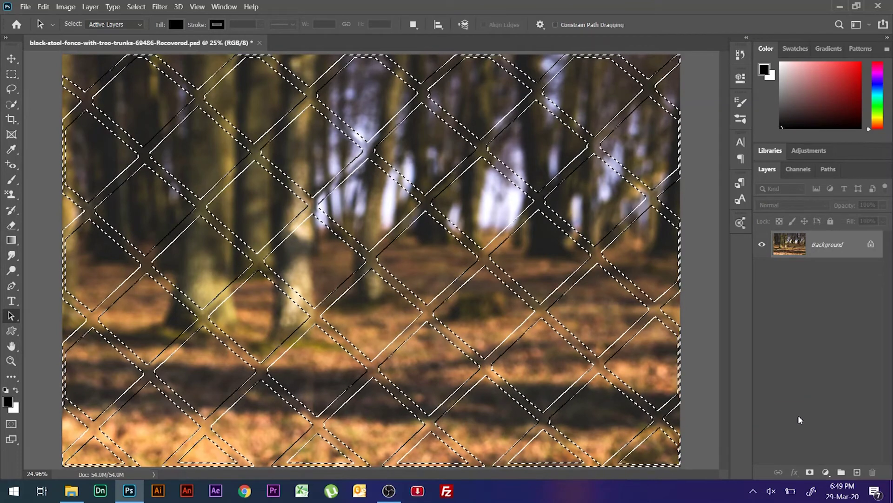
Step: Deselect with Ctrl+D once the fill has removed the fence wires
key(ctrl+d)
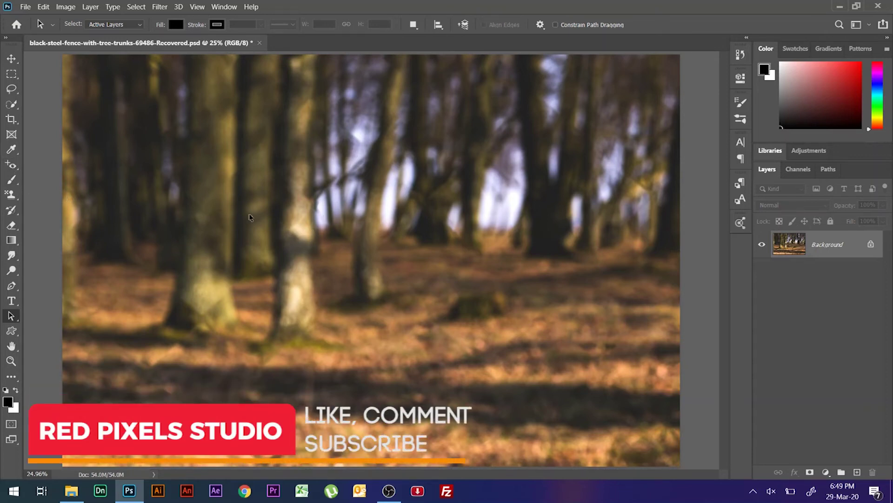
Step: Switch to the Spot Healing Brush and set its brush size to about 169 px
click(12, 166)
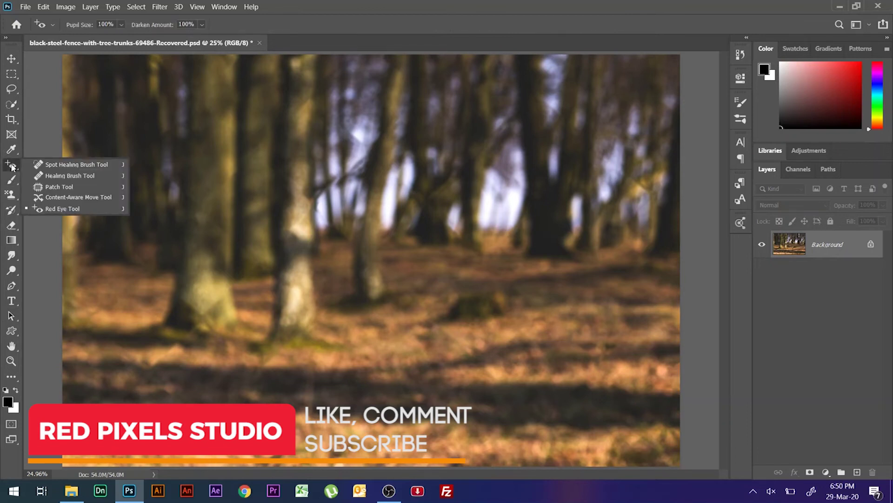
click(104, 165)
right_click(103, 169)
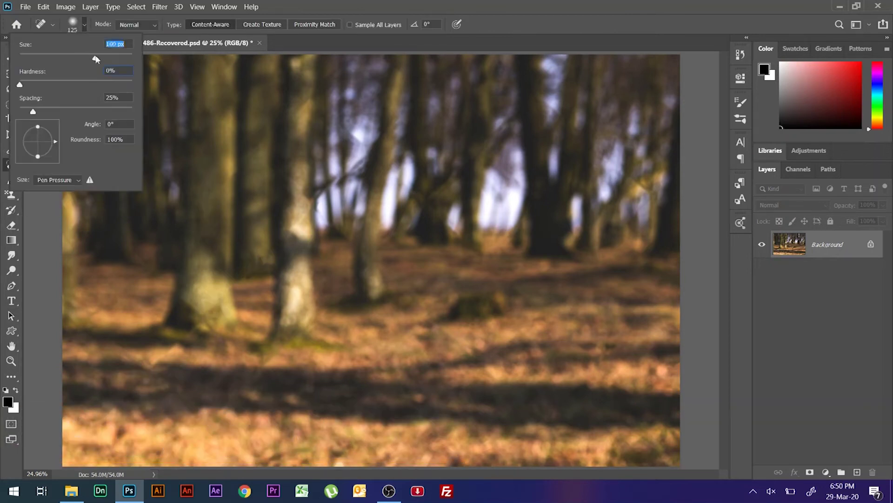
key(Escape)
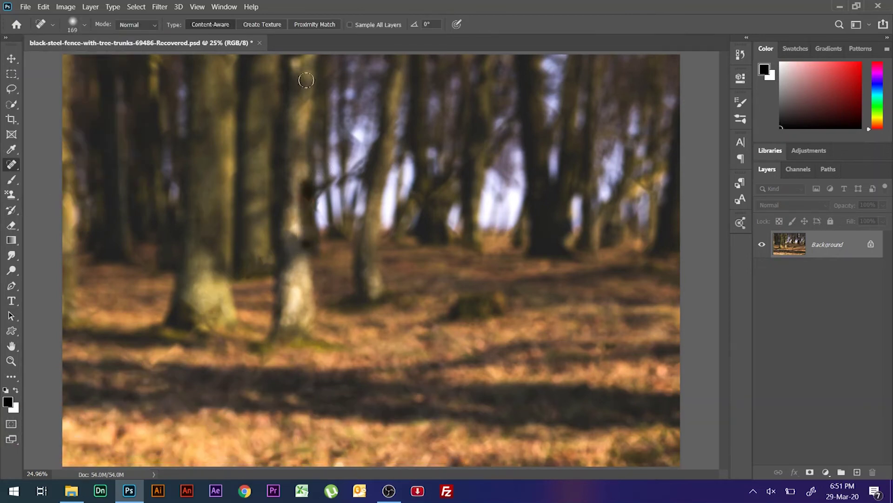
key(shift+j)
key(shift+j)
key(shift+j)
key(shift+j)
key(shift+j)
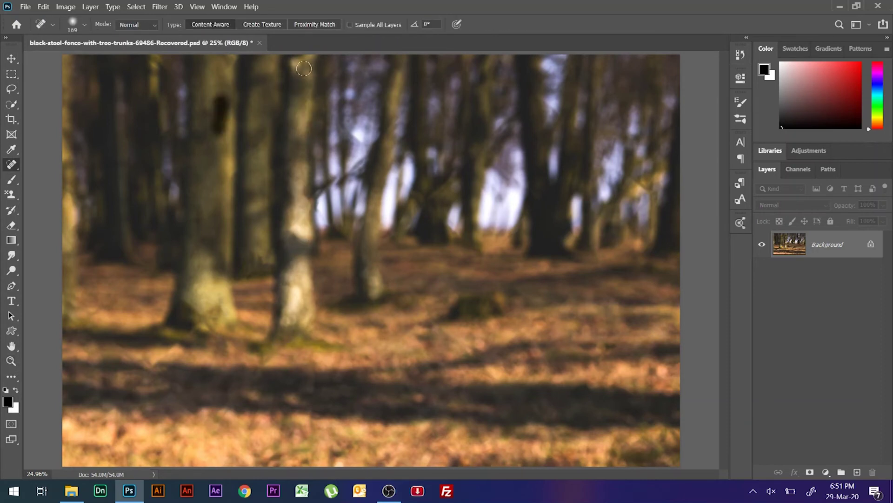